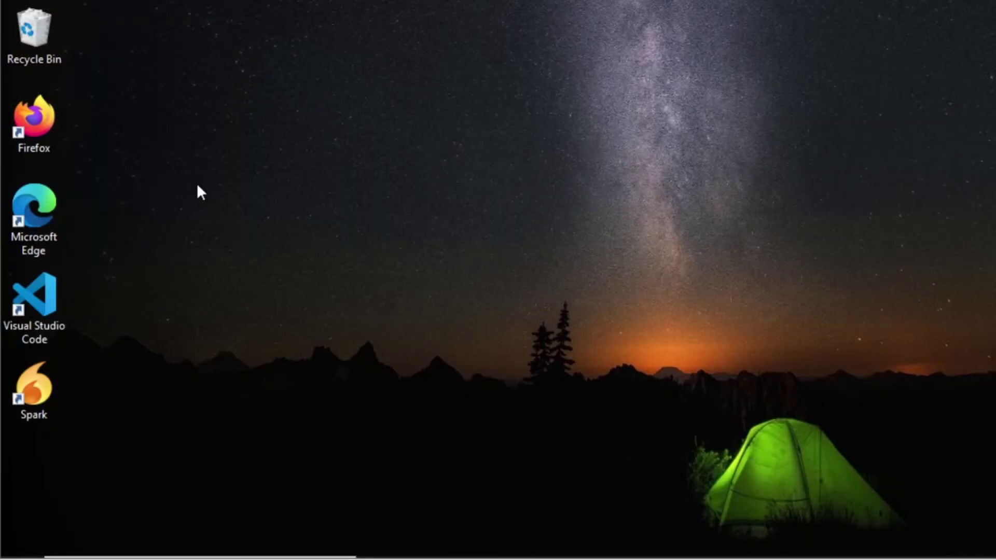
Create a new desktop folder named html5 and open it in Visual Studio Code.
right_click(197, 187)
mouse_move(306, 371)
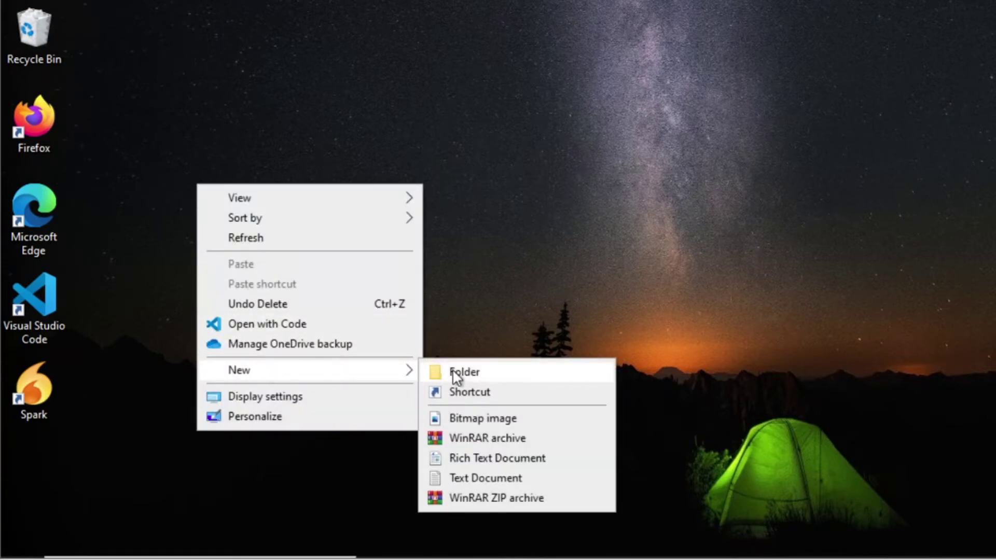
left_click(453, 371)
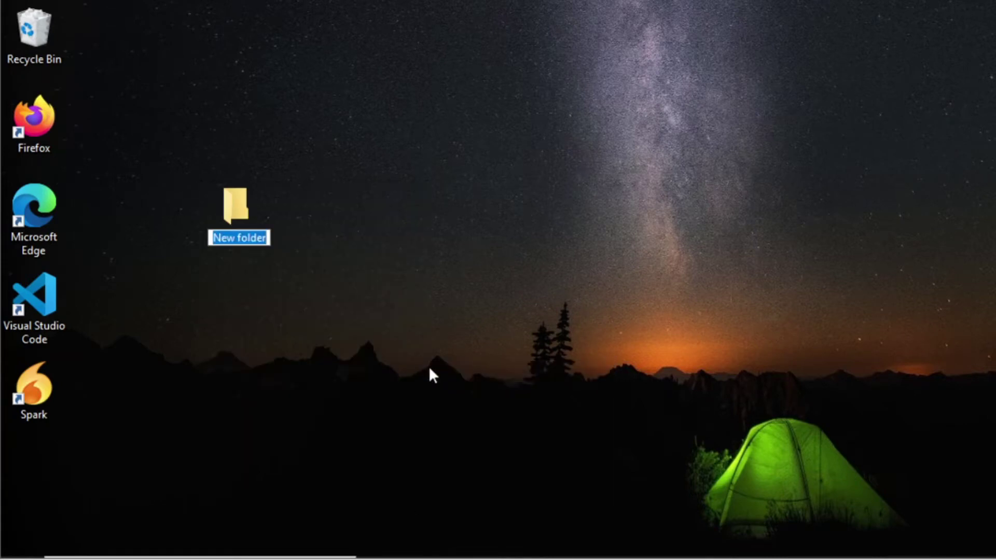
type("html5")
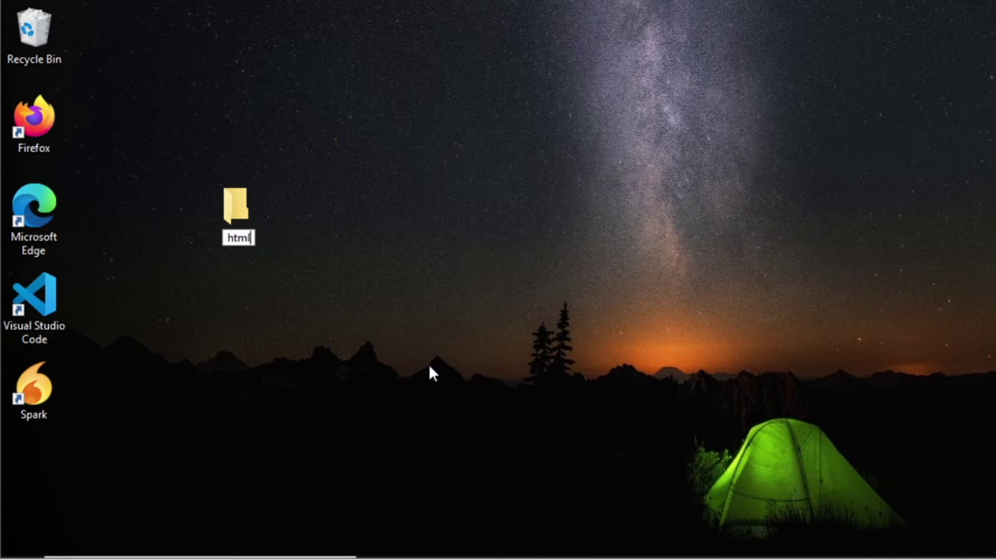
key("Return")
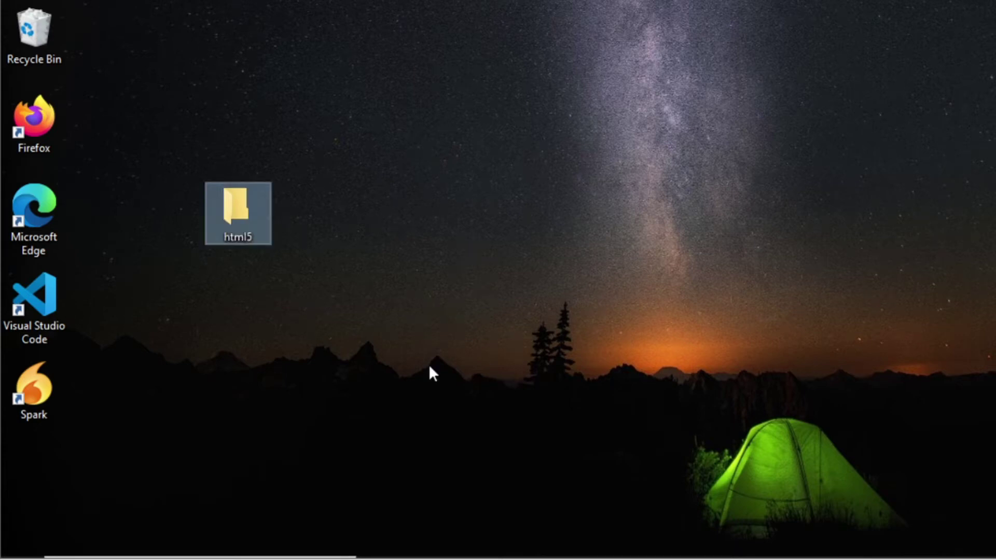
right_click(243, 221)
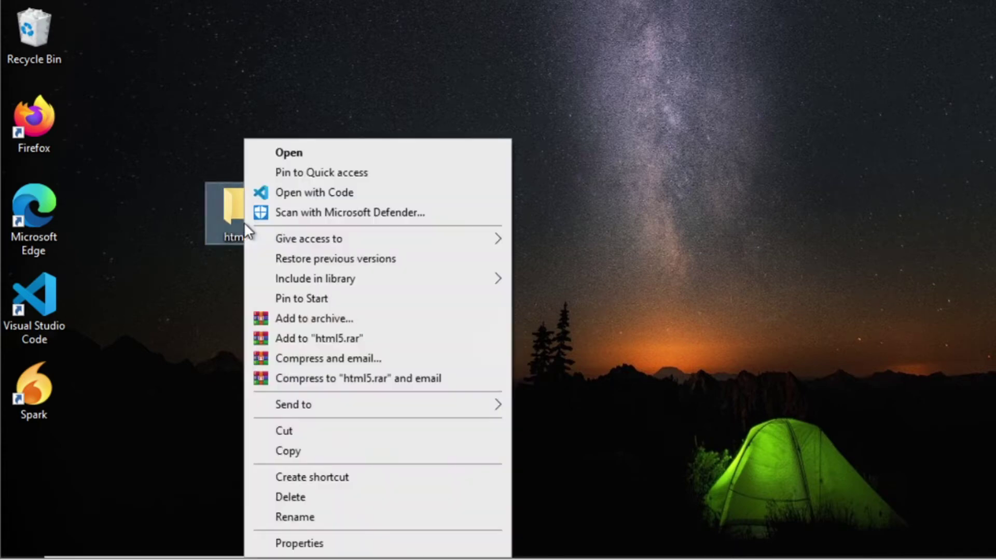
left_click(272, 194)
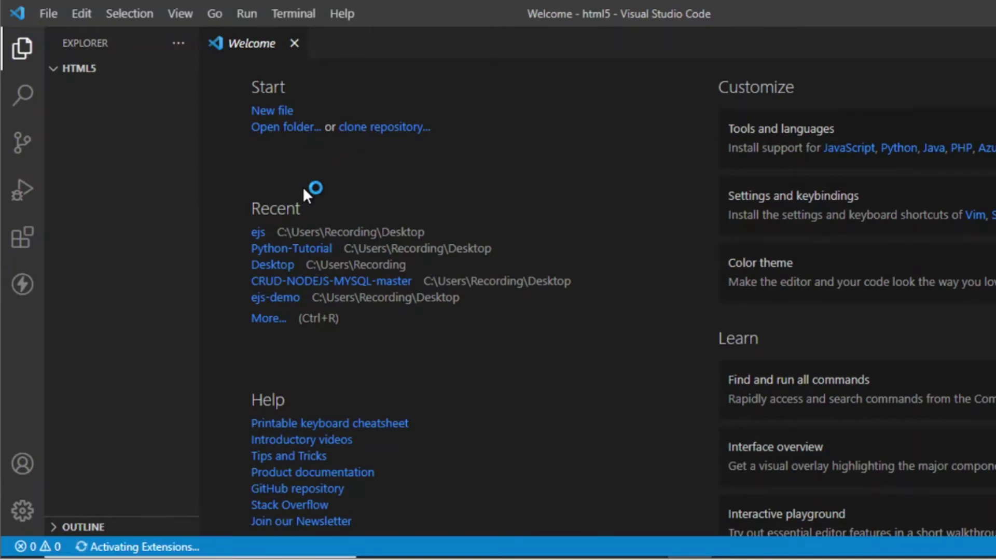
Open the Extensions marketplace to search for 'html preview'.
left_click(22, 240)
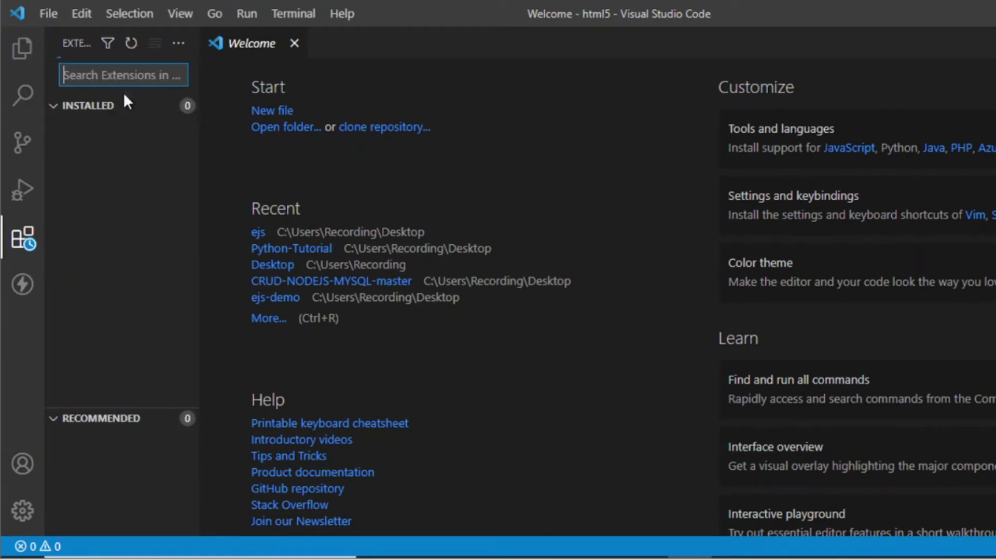
type("h")
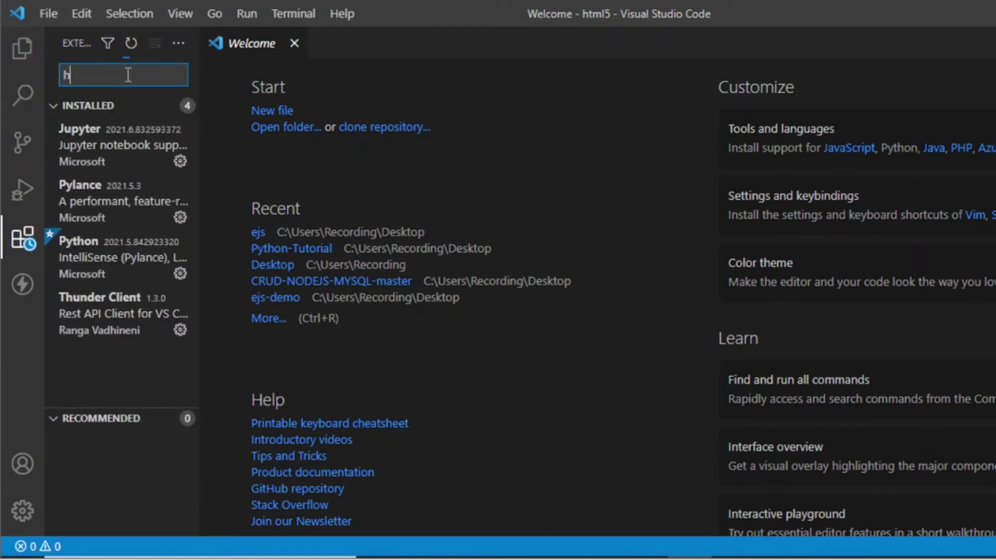
type("tml pre")
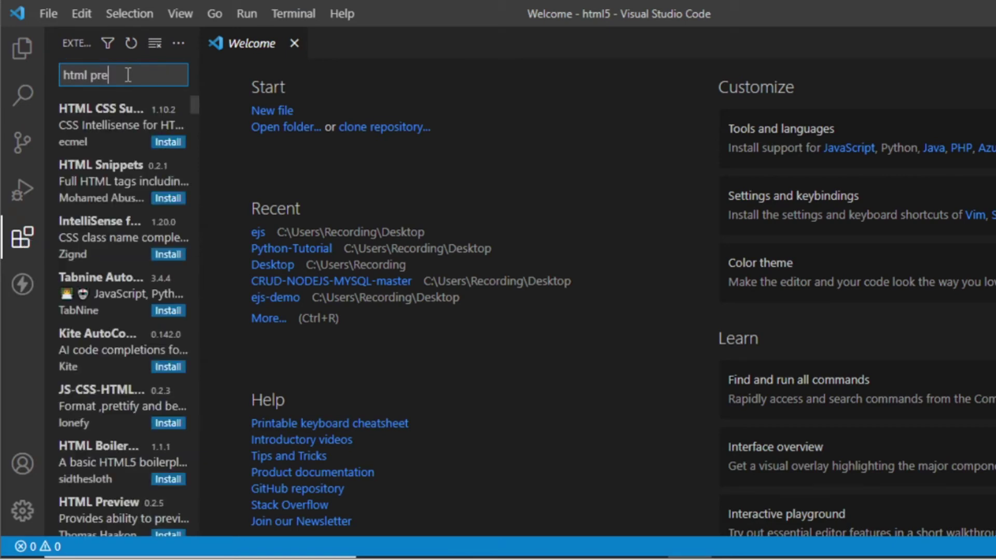
type("view")
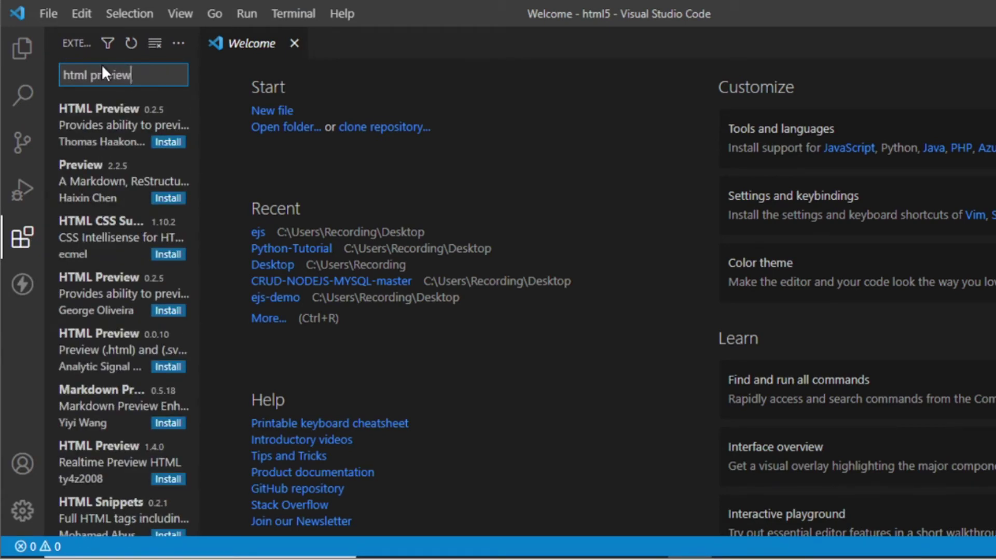
Install the HTML Preview extension from its details page, then return to the html5 Explorer.
left_click(86, 133)
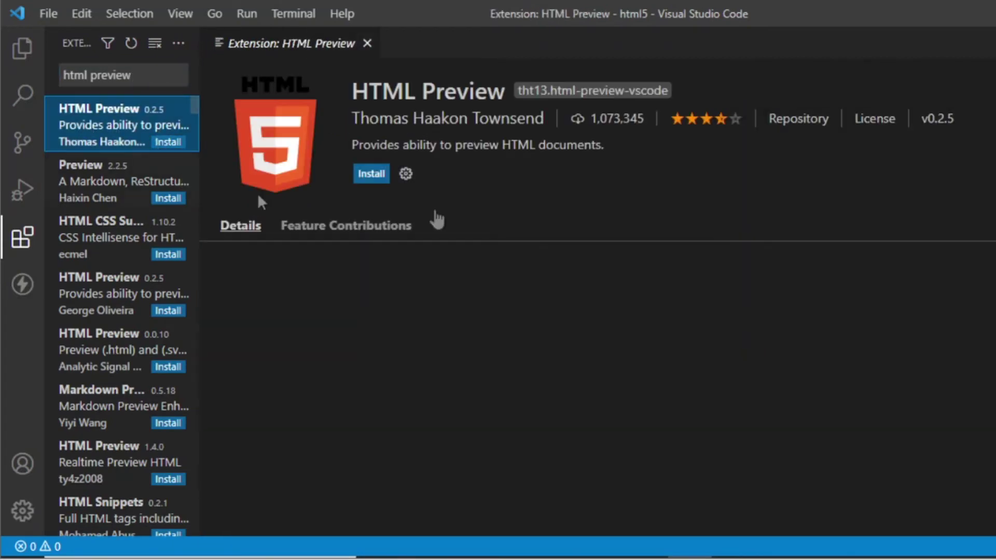
left_click(371, 174)
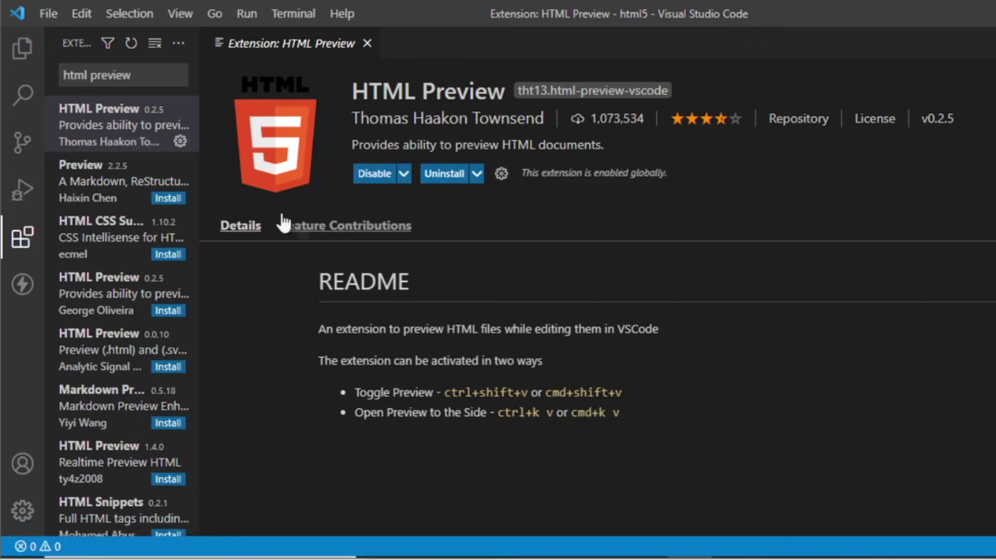
left_click(21, 50)
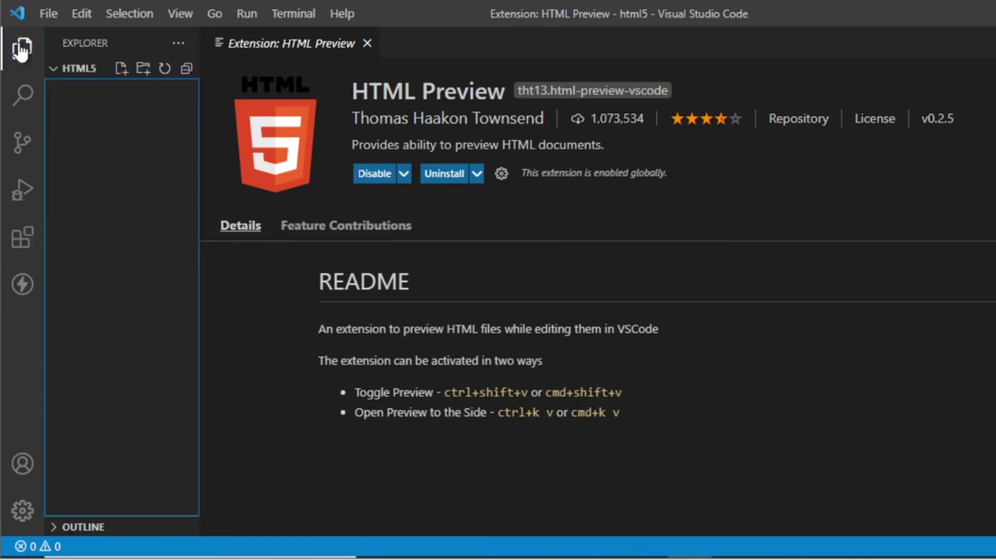
Create test.html with pasted boilerplate (h1 and paragraph) and open its preview beside the code.
left_click(120, 71)
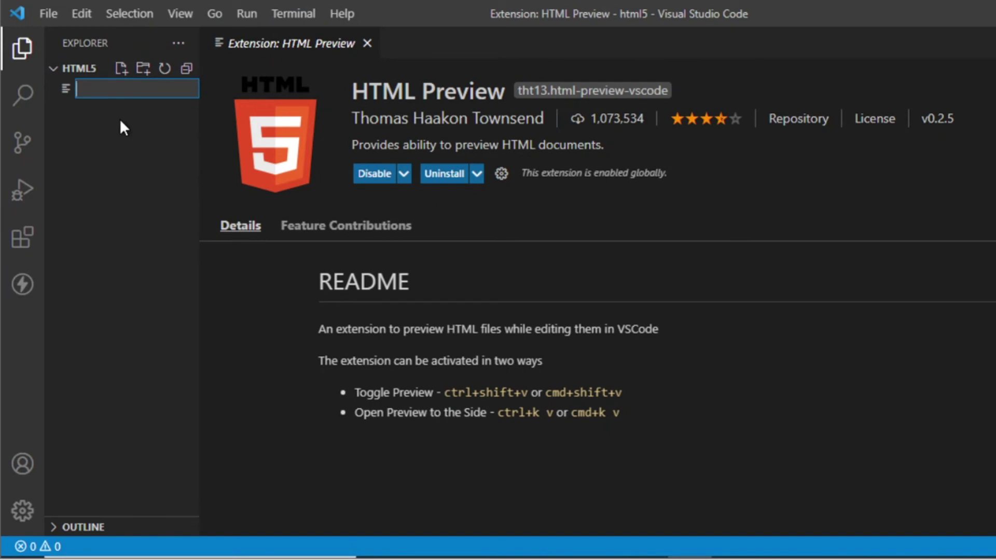
type("test.")
type("html")
key("Return")
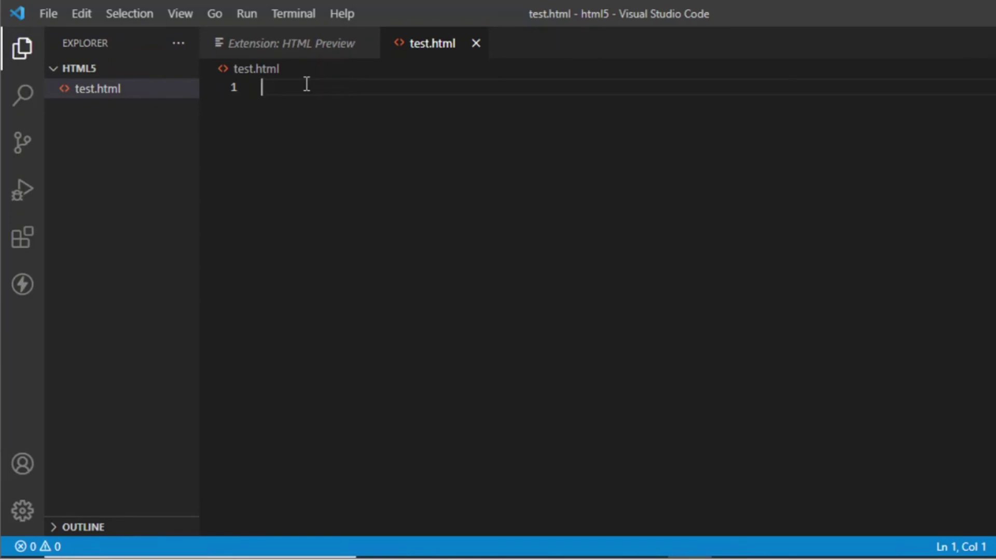
type("<html>   <head>     <title>HTML5</title>   </head>   <body>     <h1>Welcome to HTML5</h1>     <p>       Where everything is awesome     </p>   </body> </html>")
left_click(327, 157)
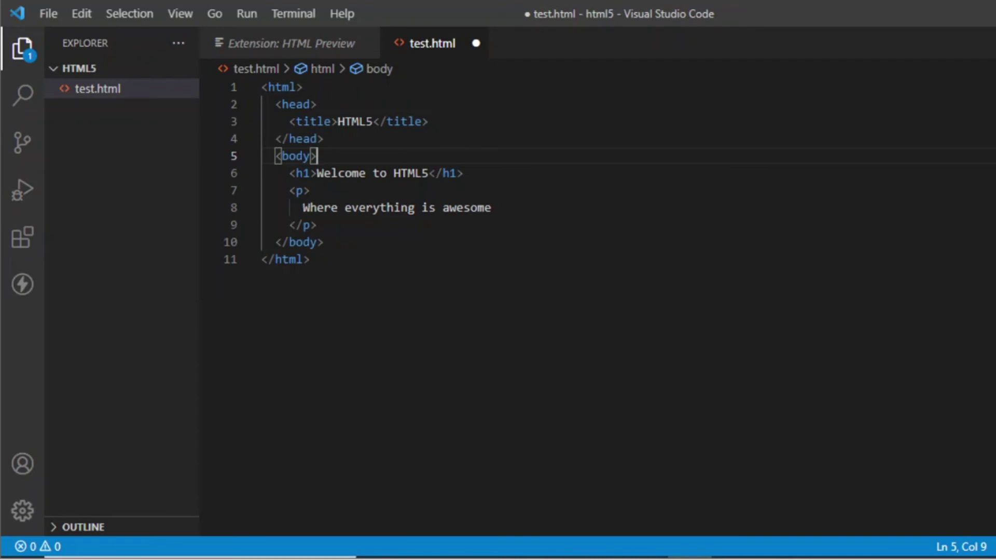
key("ctrl+shift+v")
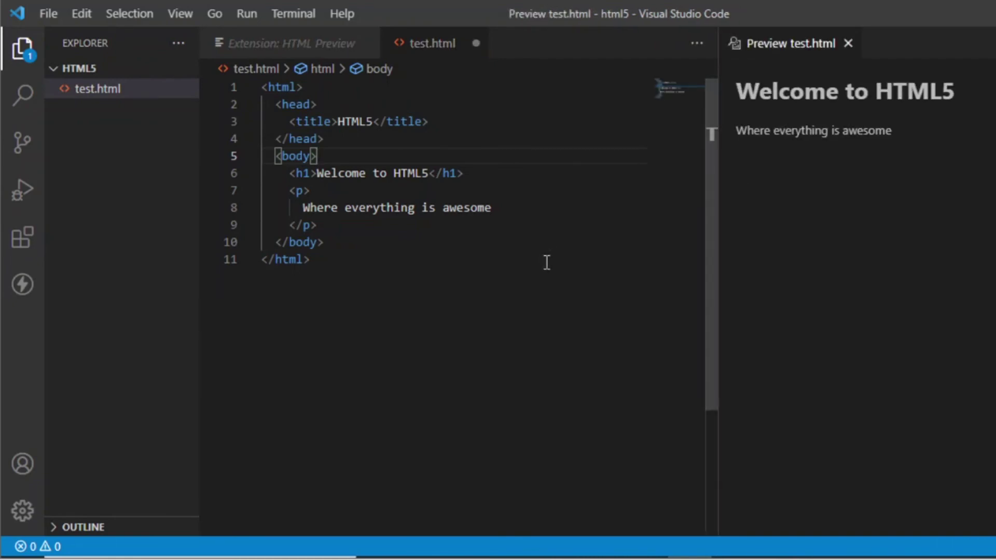